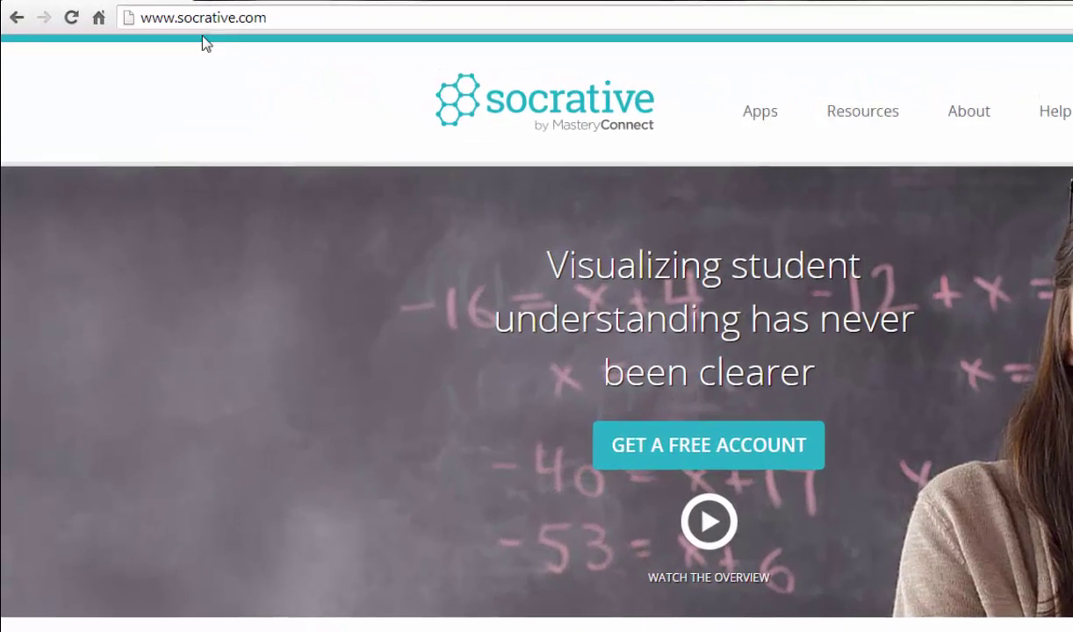
pyautogui.moveTo(200, 14); pyautogui.dragTo(105, 10)
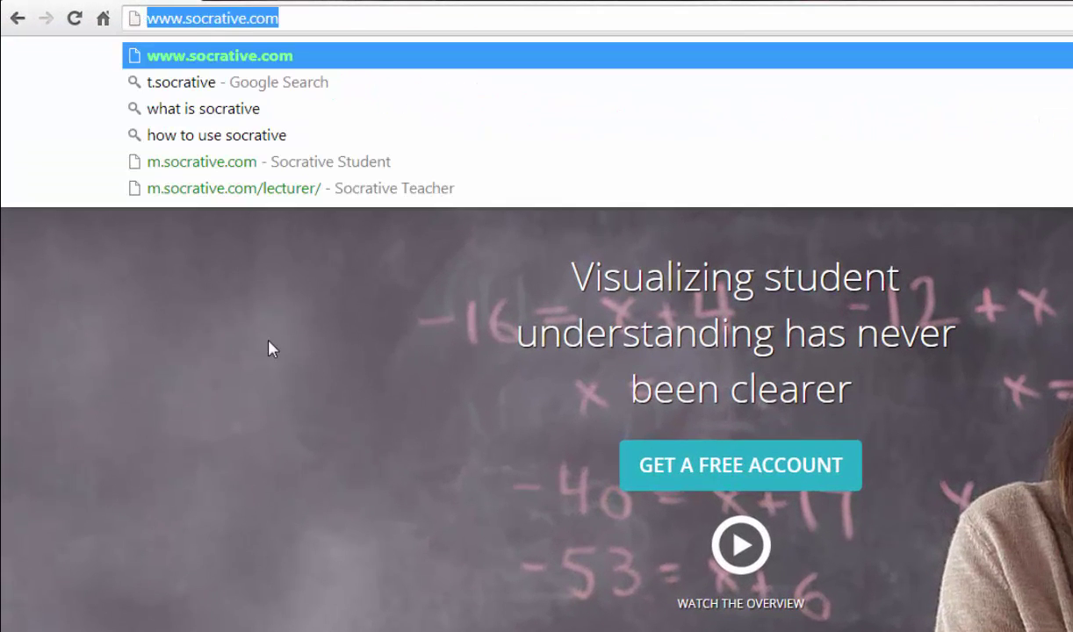
pyautogui.click(268, 347)
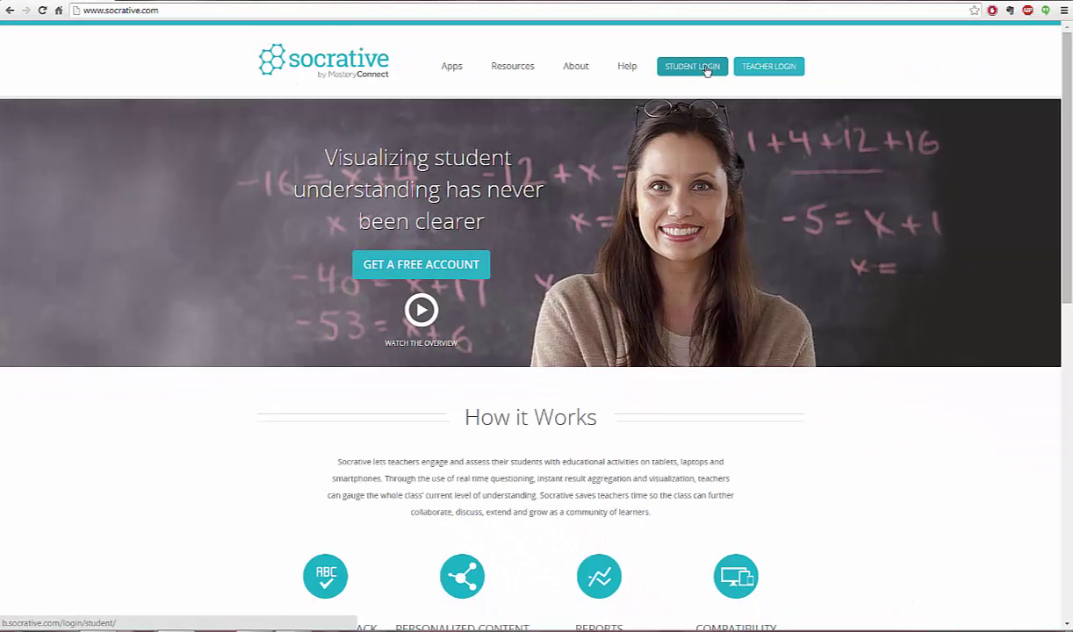
pyautogui.click(780, 70)
pyautogui.click(781, 70)
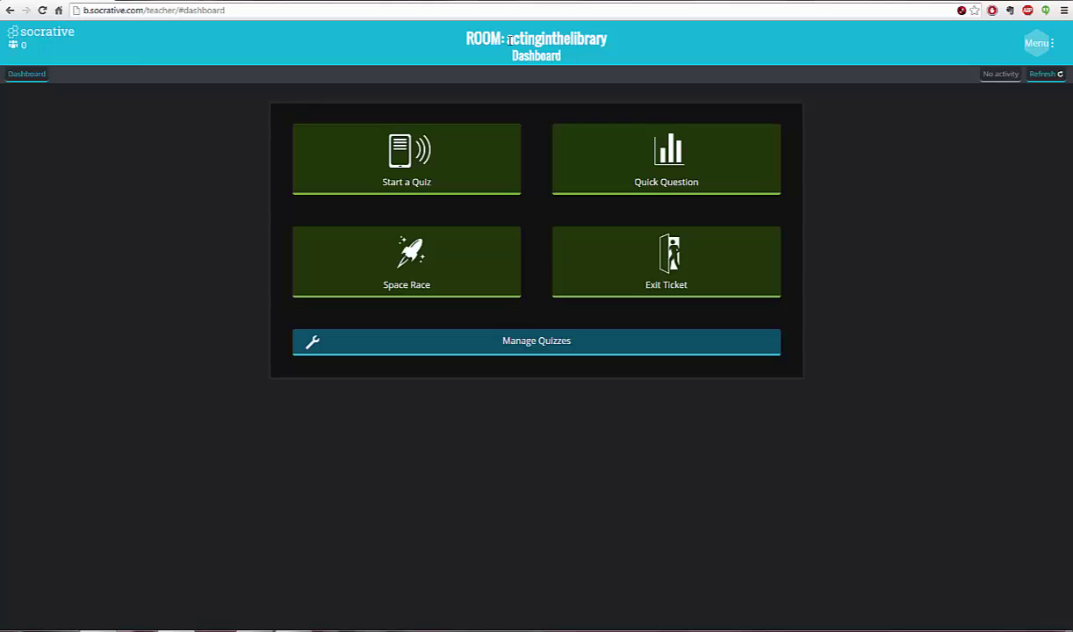
pyautogui.moveTo(487, 39); pyautogui.dragTo(613, 36)
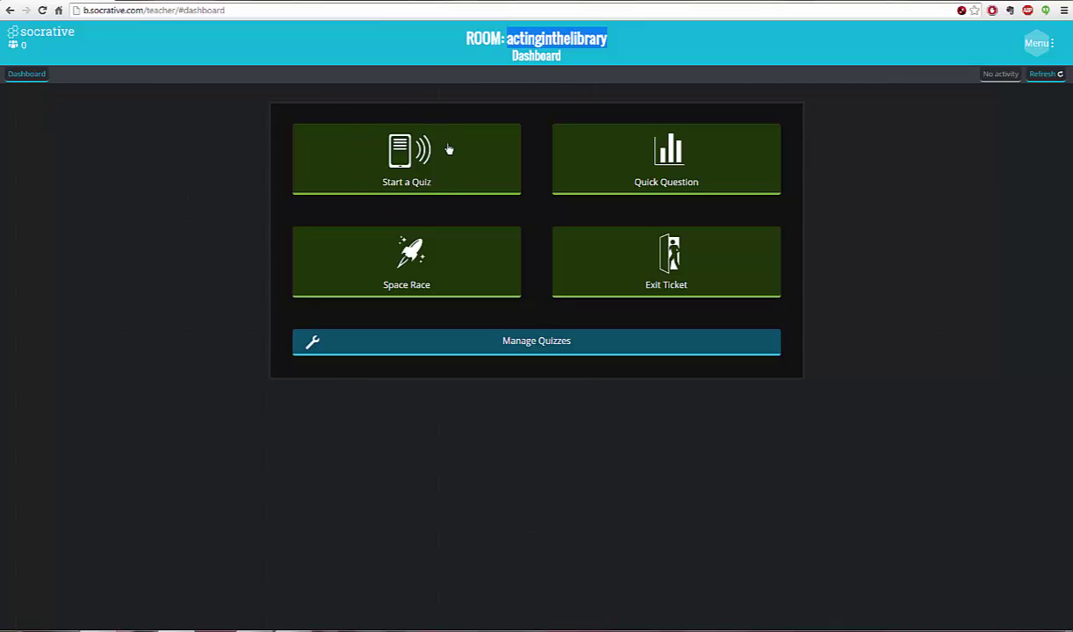
pyautogui.click(669, 151)
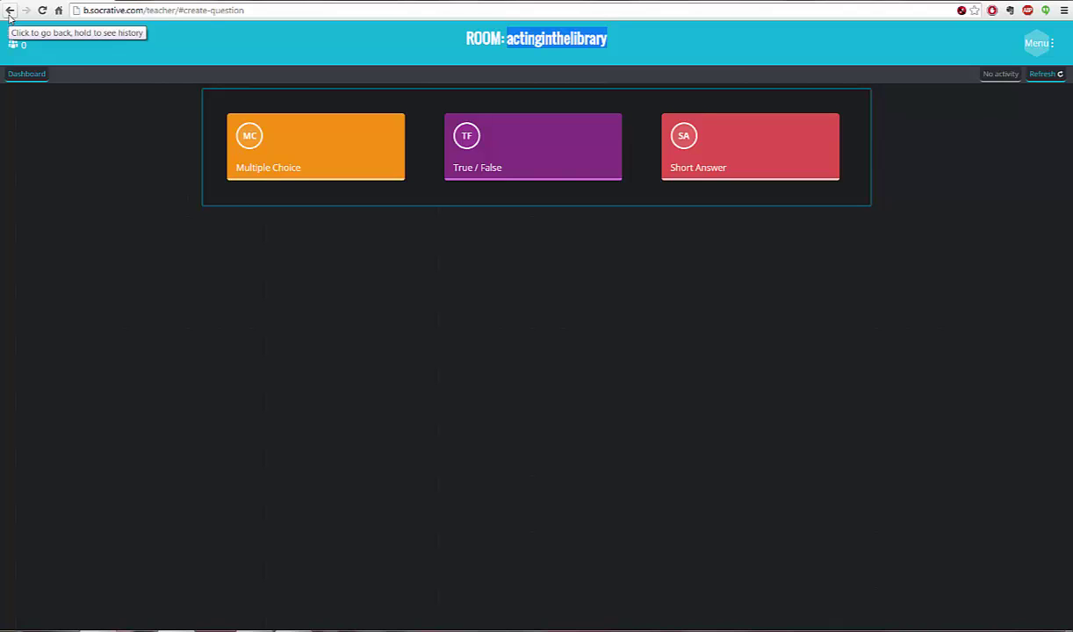
pyautogui.click(10, 11)
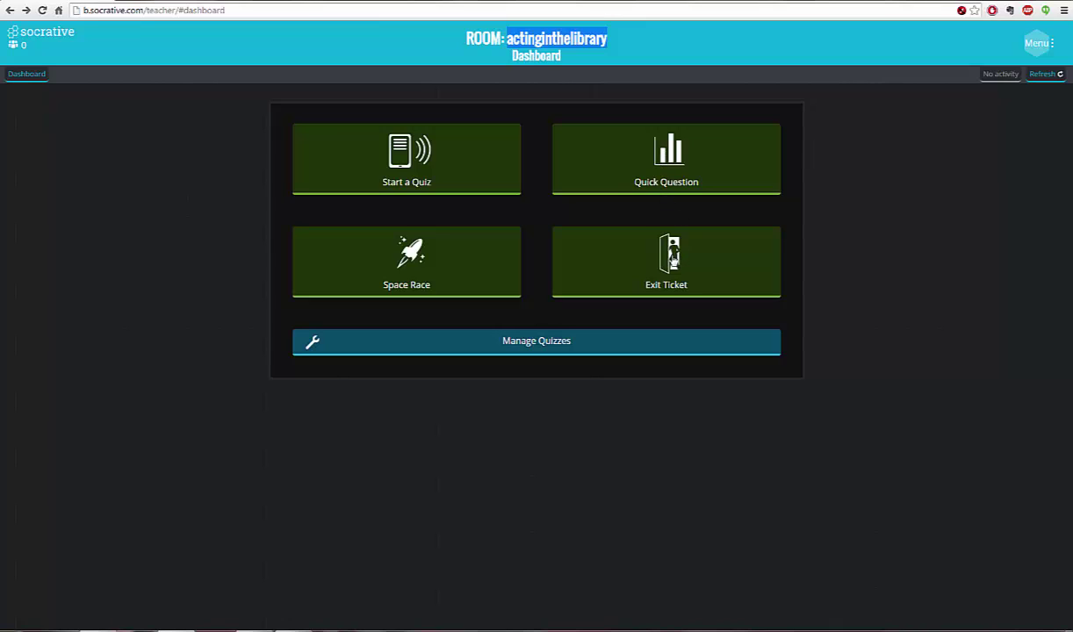
pyautogui.click(512, 342)
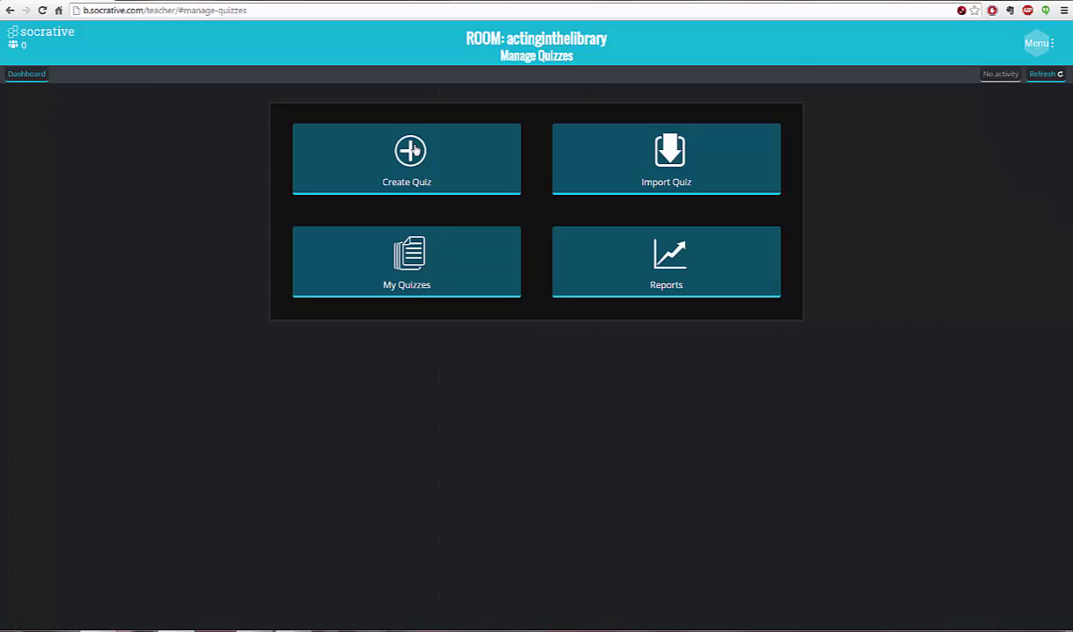
# - Create a new quiz and name it 'Favorite Reads'
pyautogui.click(412, 151)
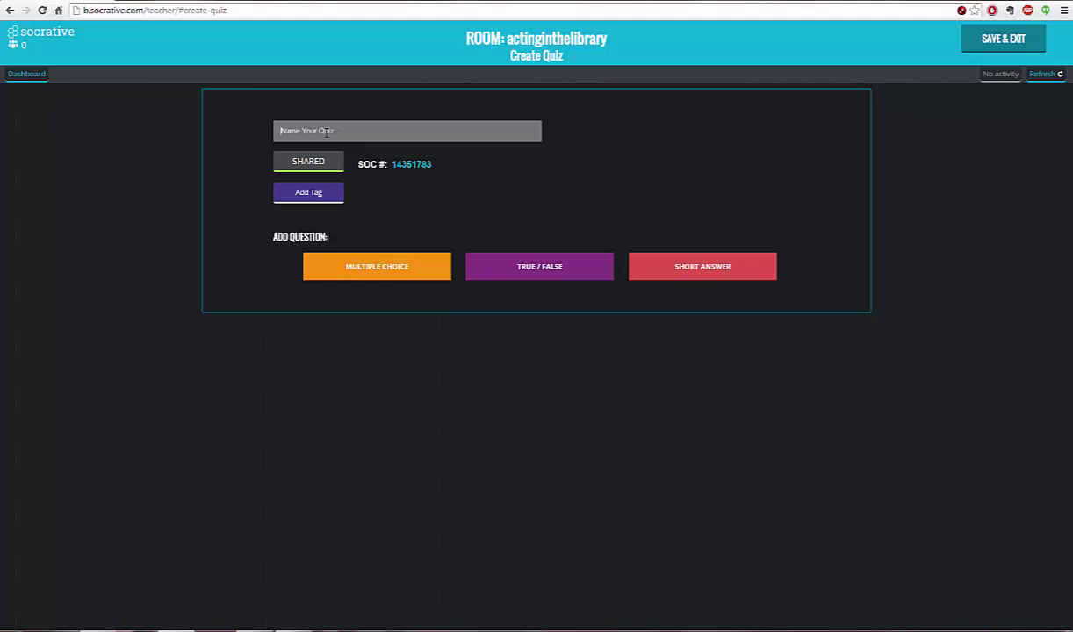
pyautogui.write('Favorite Readi')
pyautogui.click(708, 265)
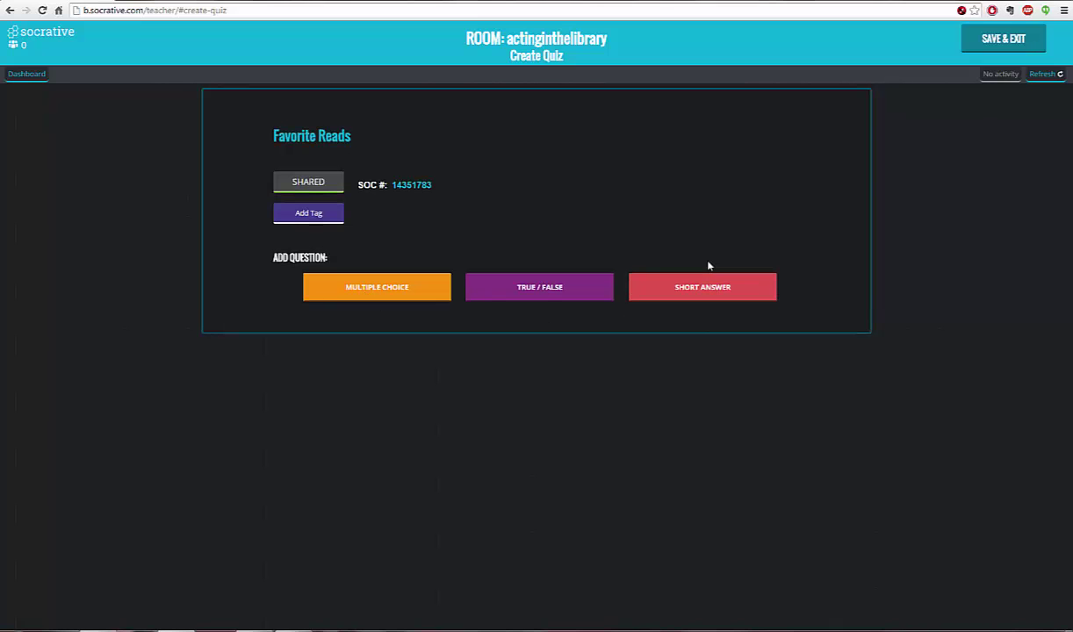
# - Add a short-answer question 'What is your favorite type of book (example: horror, romance, etc)', plus a blank second one
pyautogui.click(682, 278)
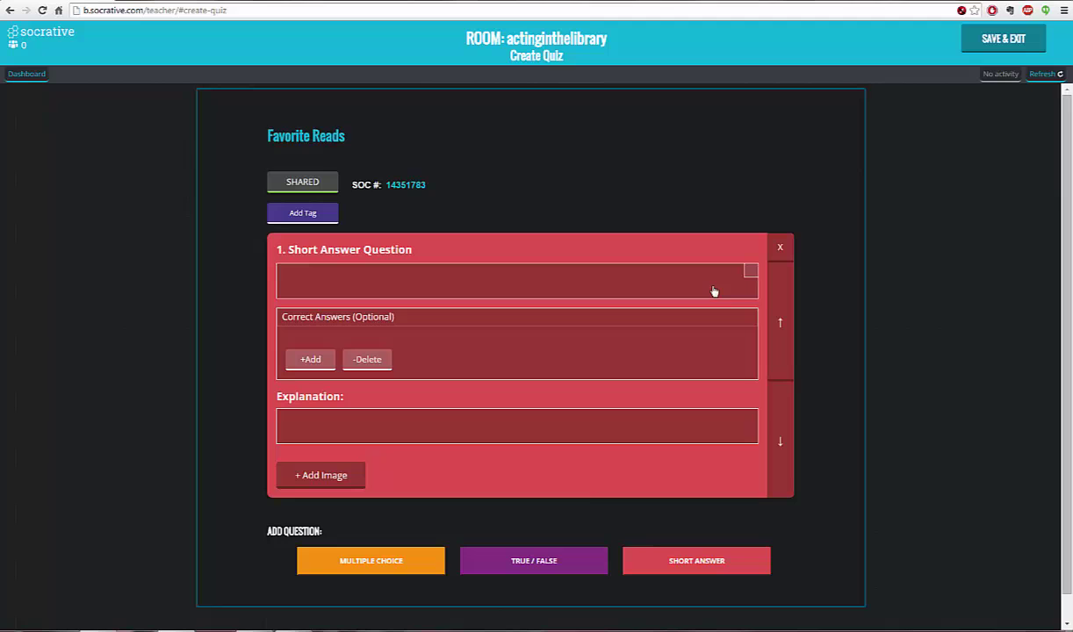
pyautogui.click(306, 281)
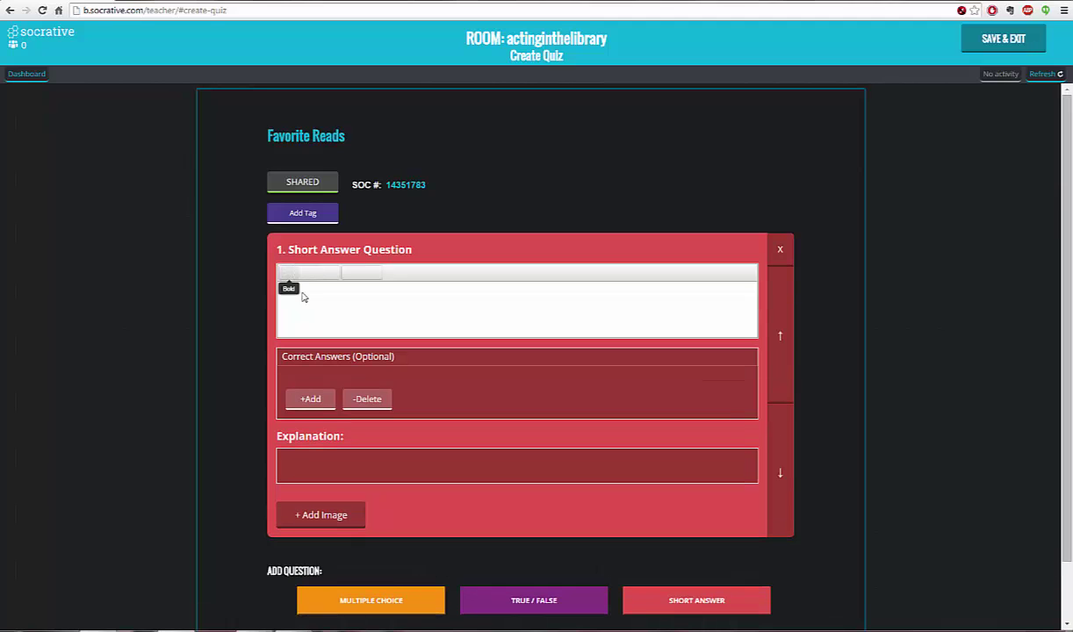
pyautogui.click(300, 300)
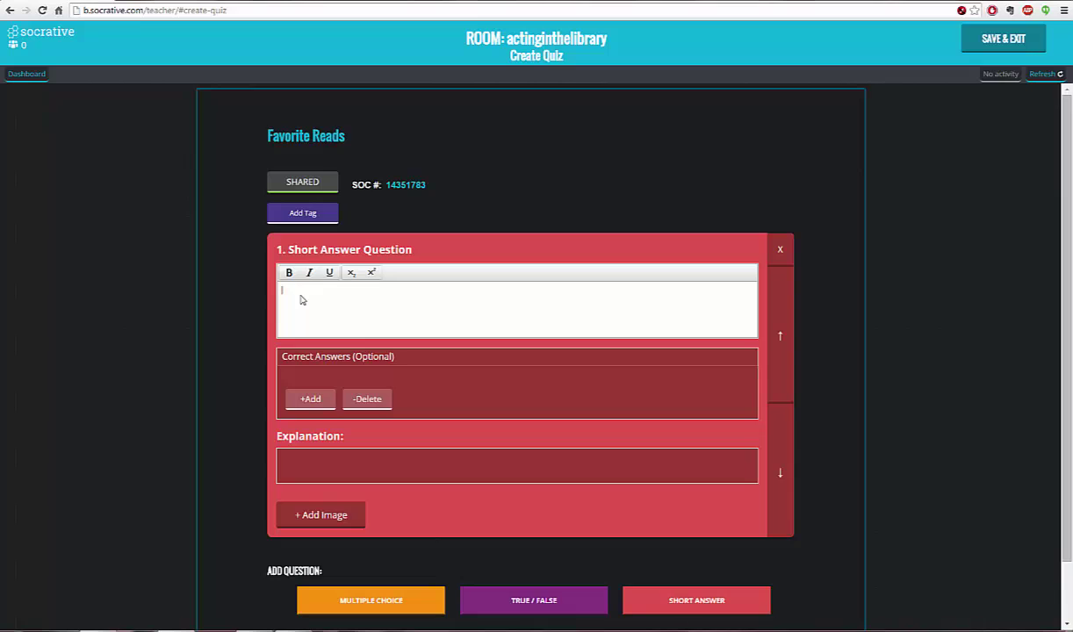
pyautogui.write('What is your favorite type of books')
pyautogui.press('BackSpace')
pyautogui.write('(example')
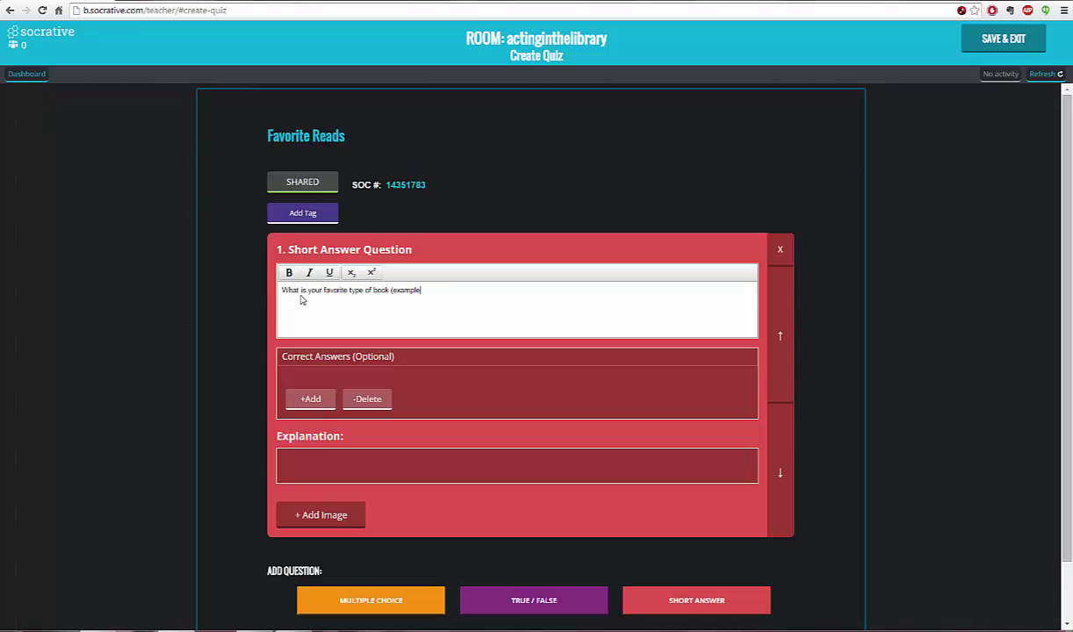
pyautogui.write(': horror, romance, etc)')
pyautogui.scroll(-1, 747, 569)
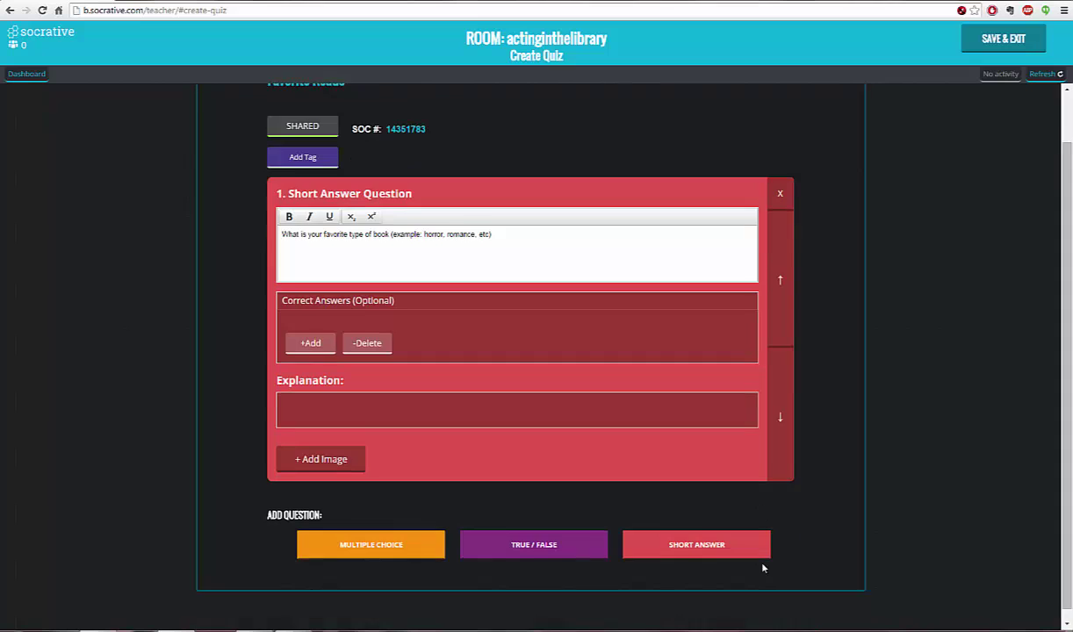
pyautogui.click(714, 541)
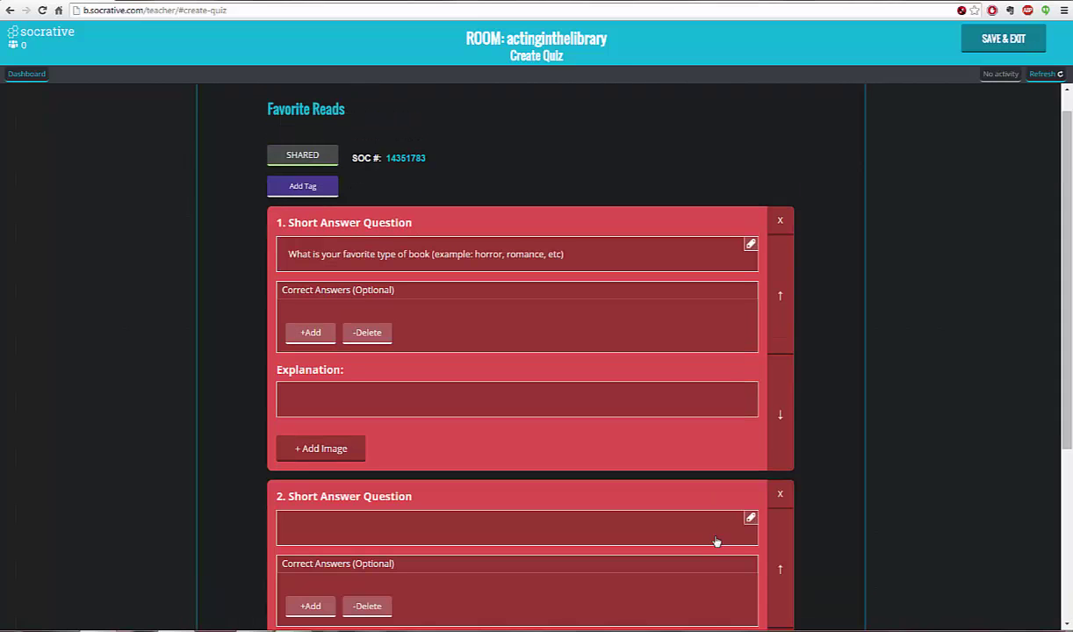
# - Enter 'Do you like funny books?' as question 2's text
pyautogui.click(312, 527)
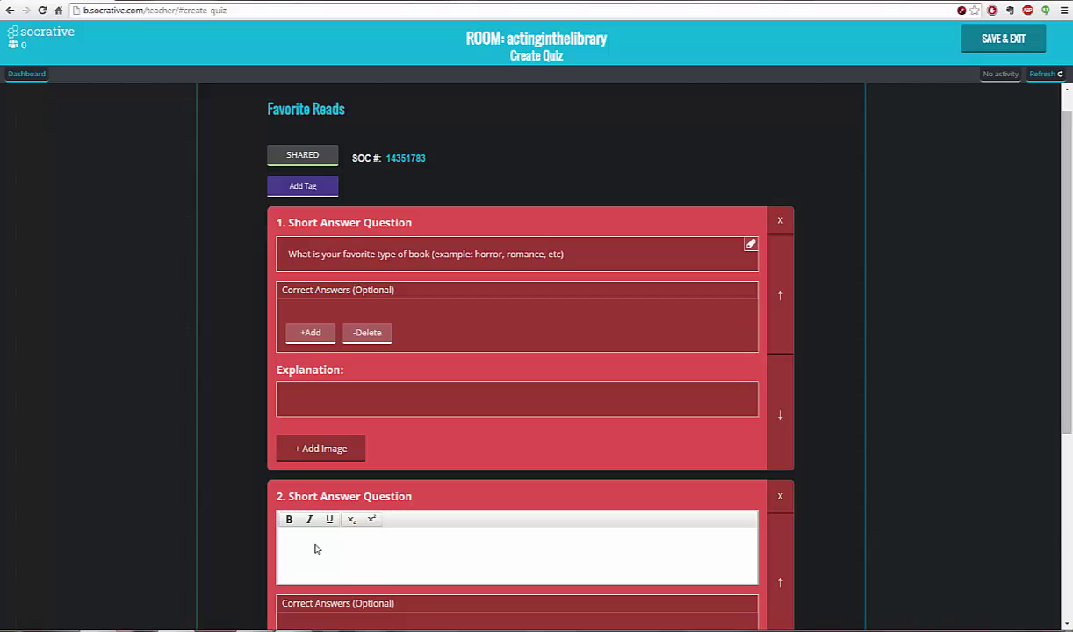
pyautogui.write('Do you like funny books?')
pyautogui.scroll(-2, 790, 466)
pyautogui.scroll(-3, 794, 488)
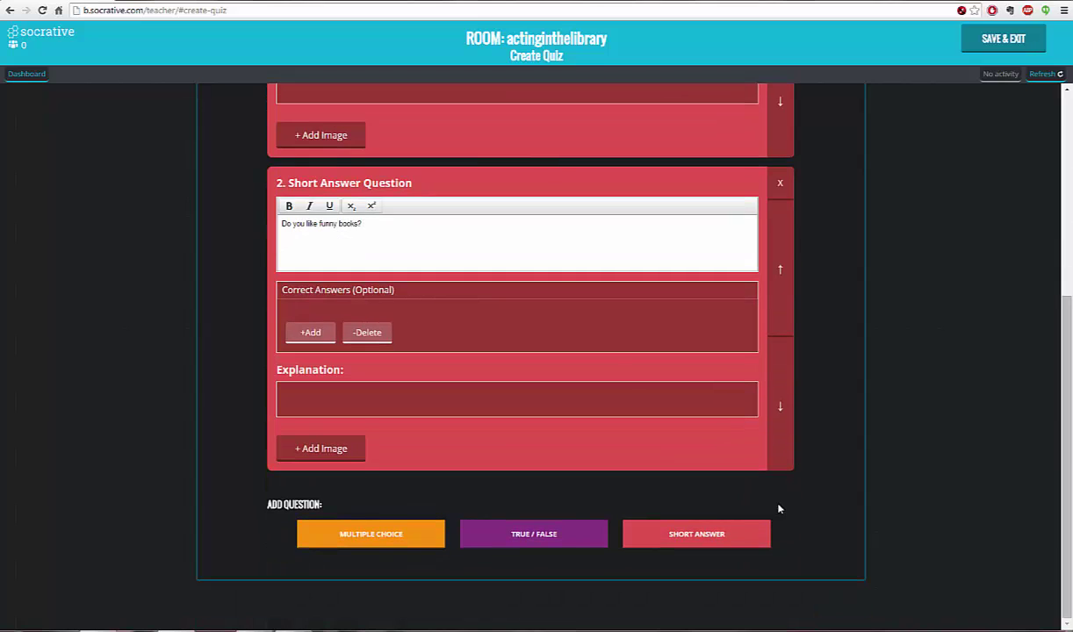
# - Add short-answer question 3: 'Do you like long, short, or medium length books?'
pyautogui.click(655, 510)
pyautogui.scroll(-2, 646, 534)
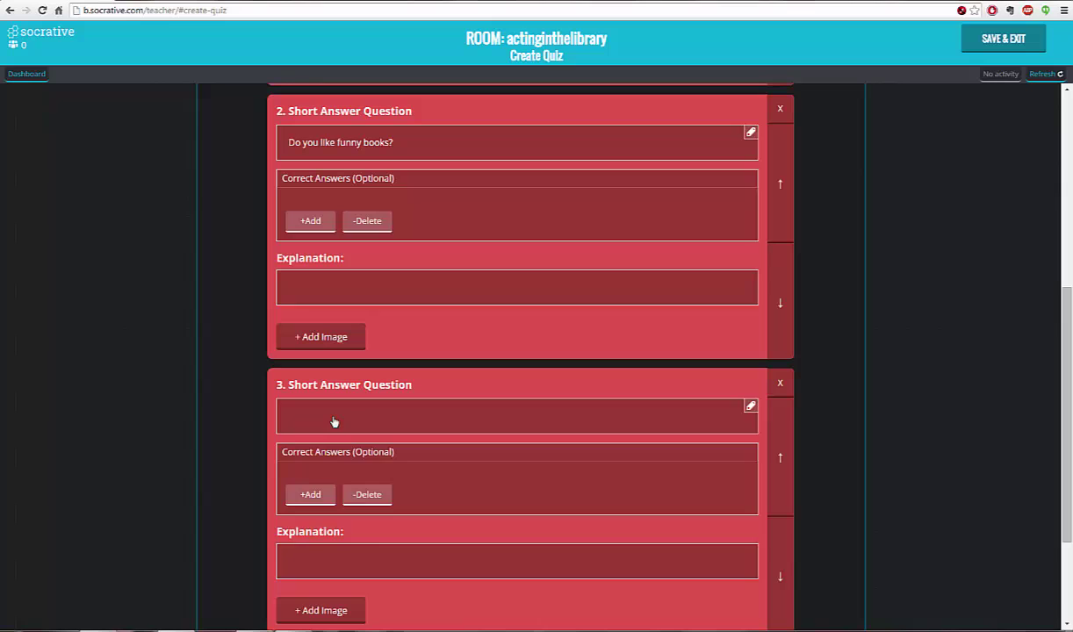
pyautogui.click(319, 414)
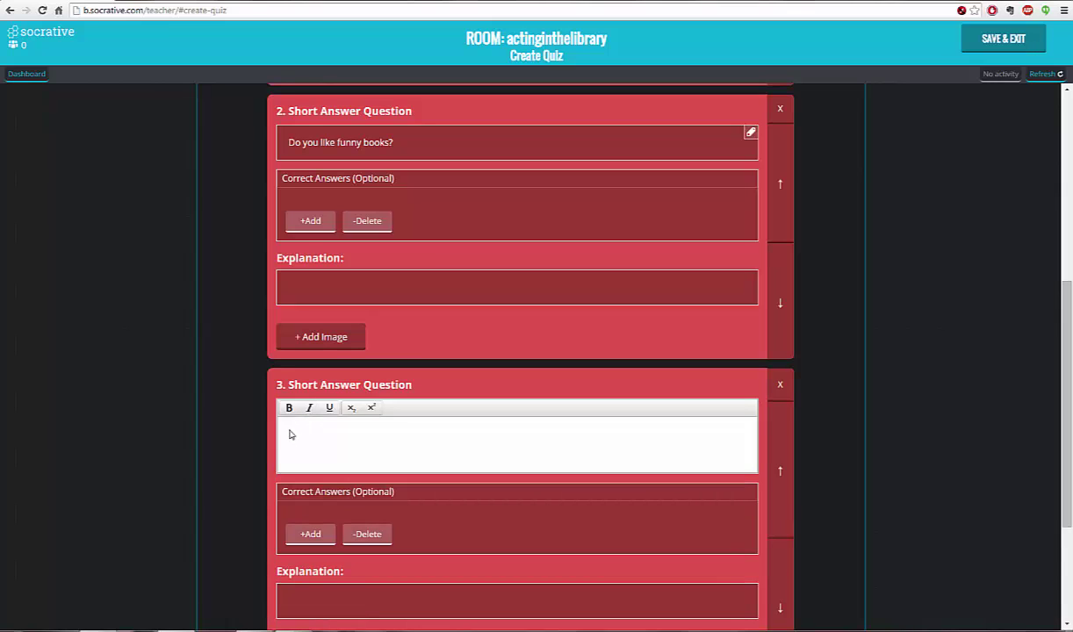
pyautogui.write('Do you like long, short, or mediu')
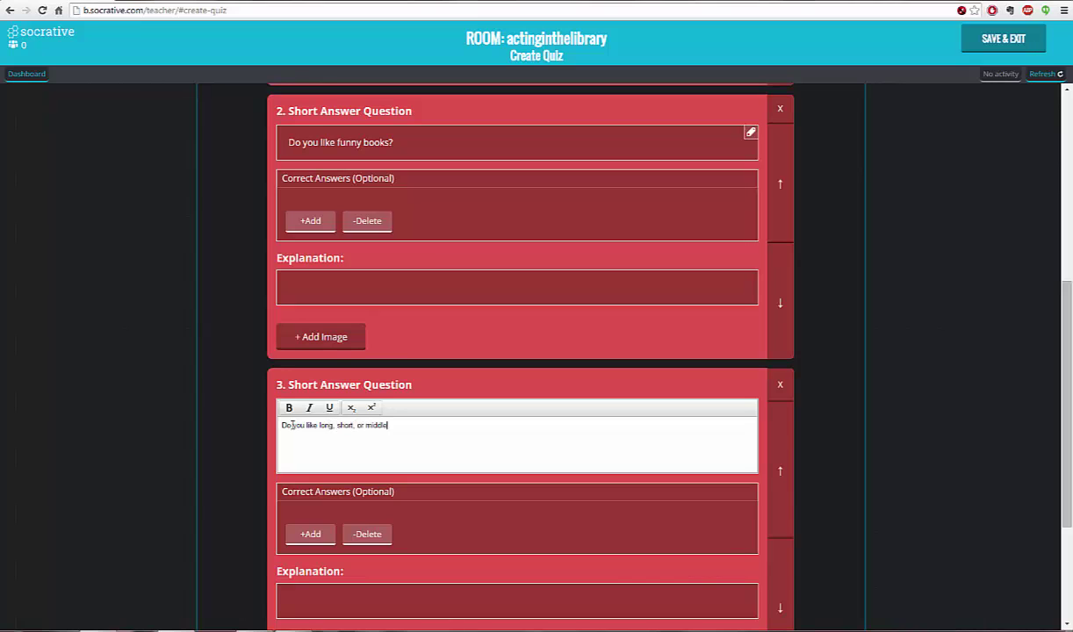
pyautogui.press('BackSpace')
pyautogui.press('BackSpace')
pyautogui.press('BackSpace')
pyautogui.press('BackSpace')
pyautogui.write('edium length books?')
pyautogui.scroll(-2, 825, 380)
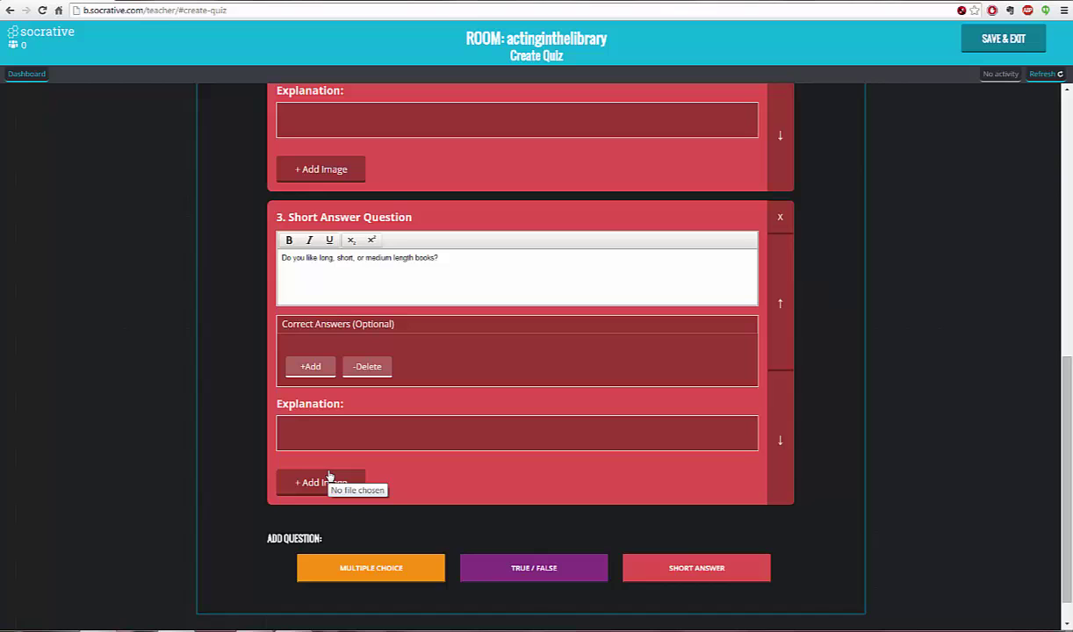
pyautogui.scroll(-1, 799, 540)
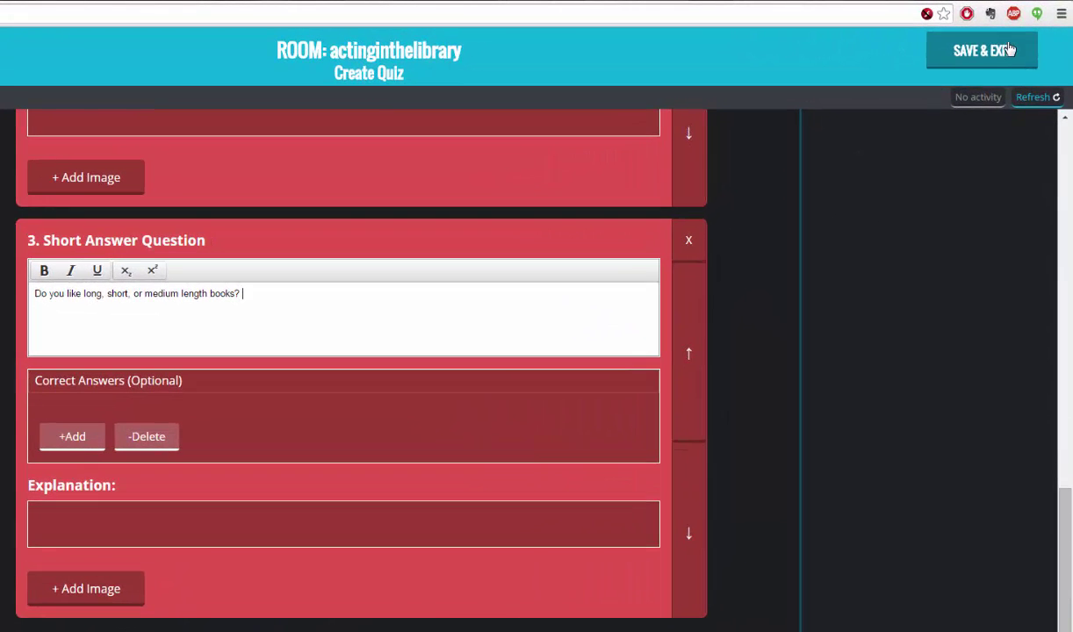
# - Save and exit the Favorite Reads quiz, check its options in My quizzes, then return to the Dashboard
pyautogui.click(953, 55)
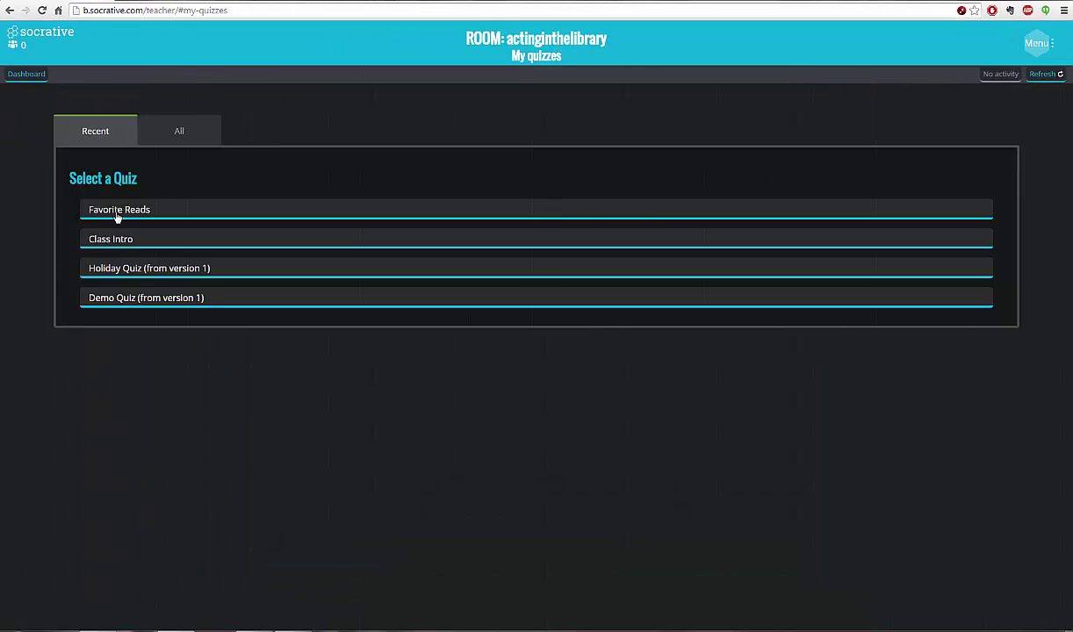
pyautogui.click(117, 214)
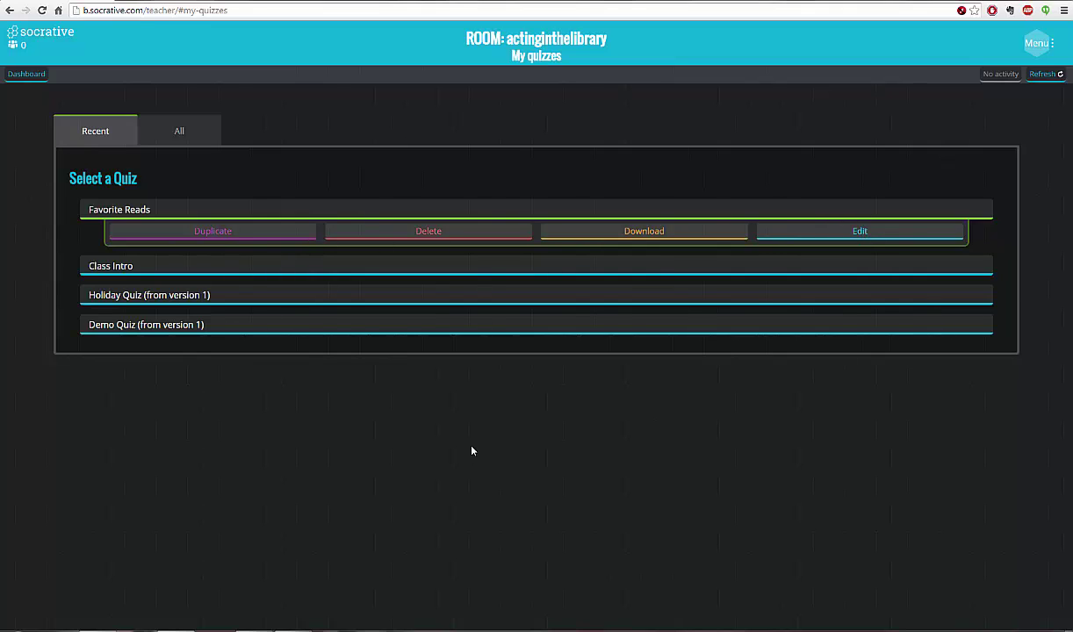
pyautogui.click(27, 75)
# - Start the Favorite Reads quiz in Teacher Paced mode
pyautogui.click(381, 166)
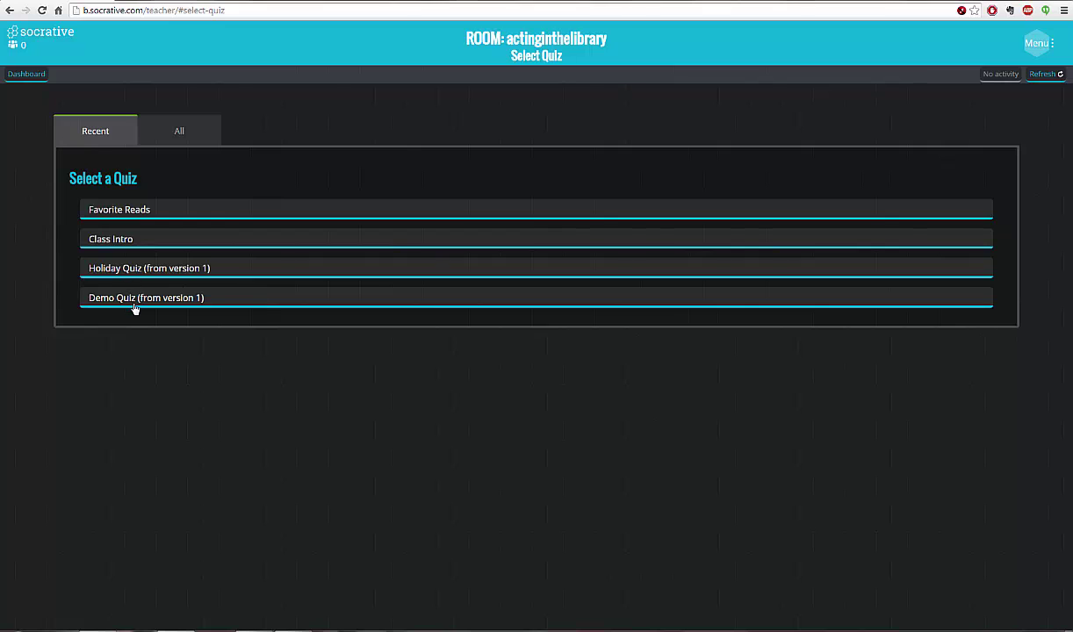
pyautogui.click(125, 213)
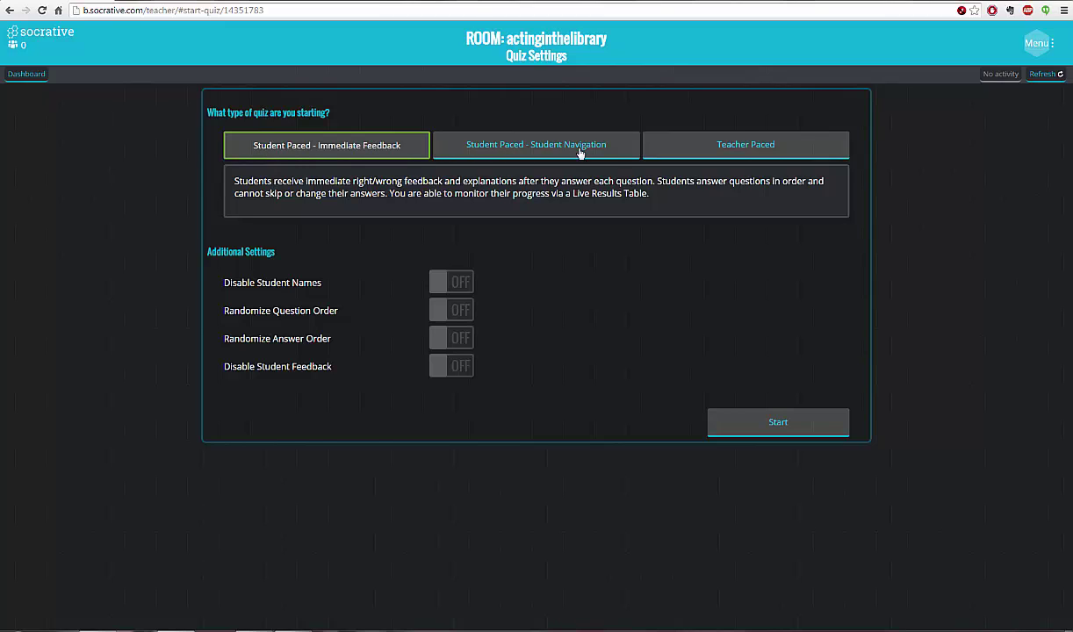
pyautogui.click(746, 146)
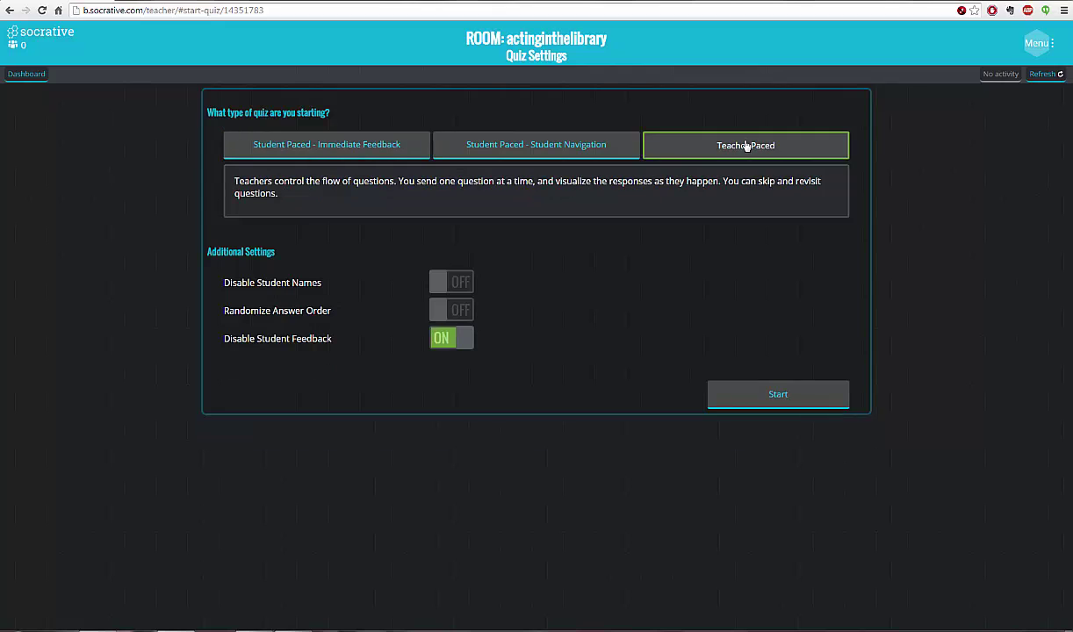
pyautogui.click(795, 397)
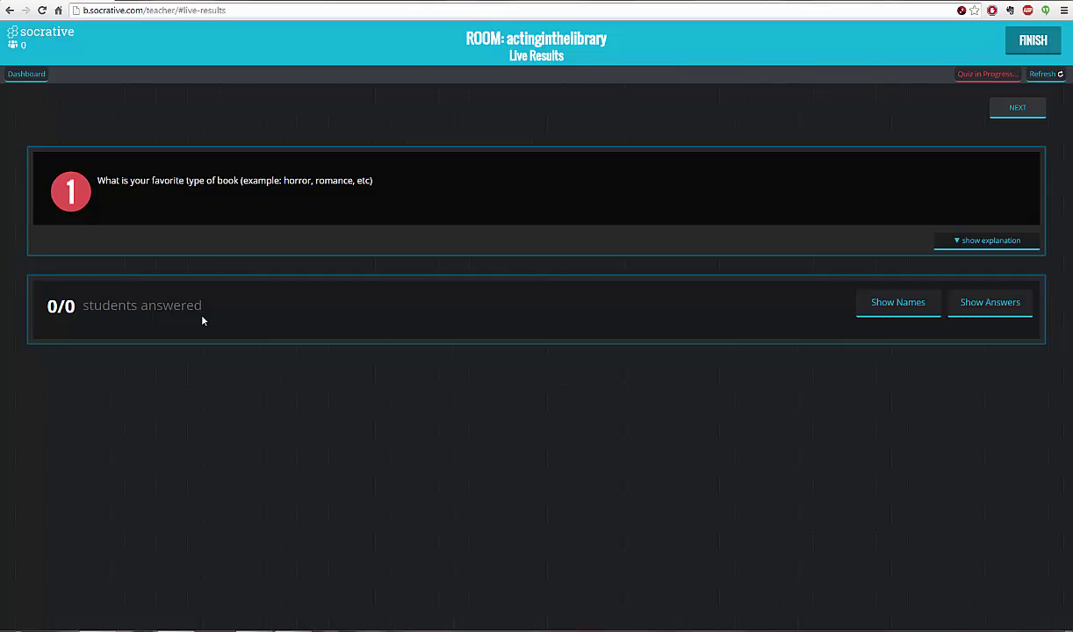
# - Finish the running quiz to bring up the report options dialog
pyautogui.click(1031, 43)
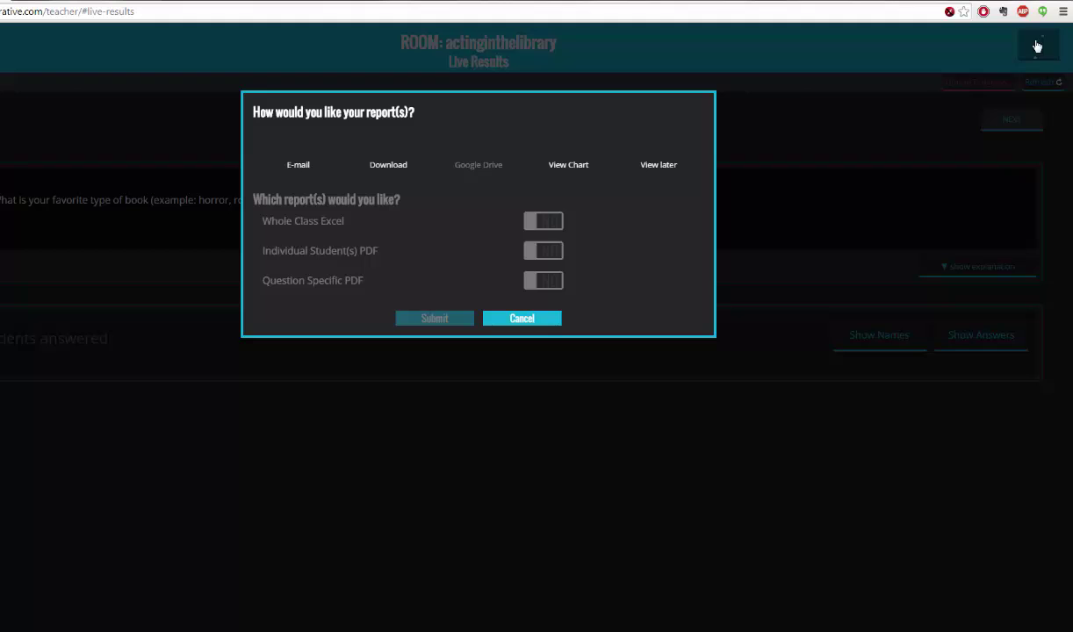